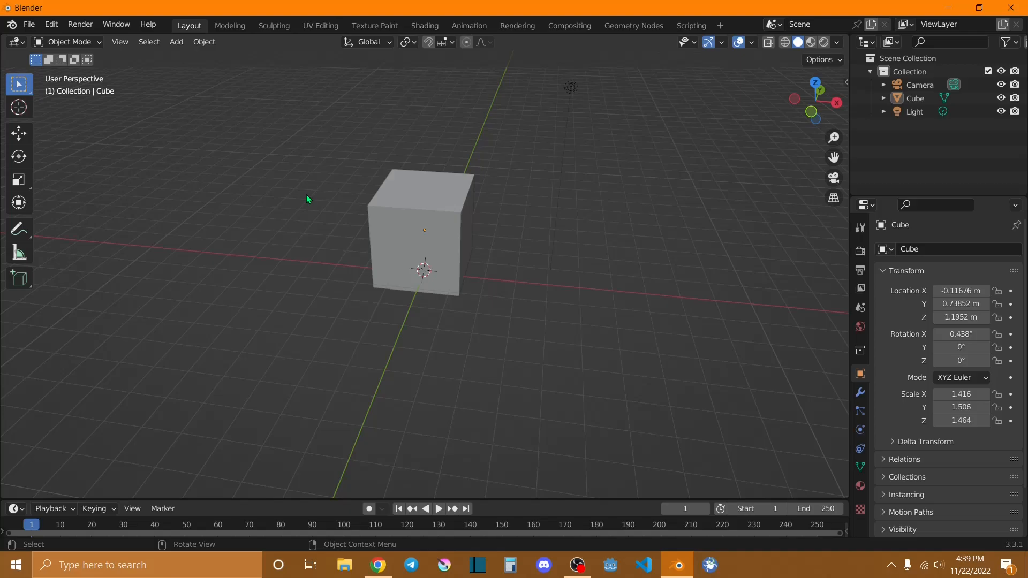
Examine the cube and grid from different zoom levels and viewing angles
scroll(307, 196, up, 5)
scroll(306, 196, down, 1)
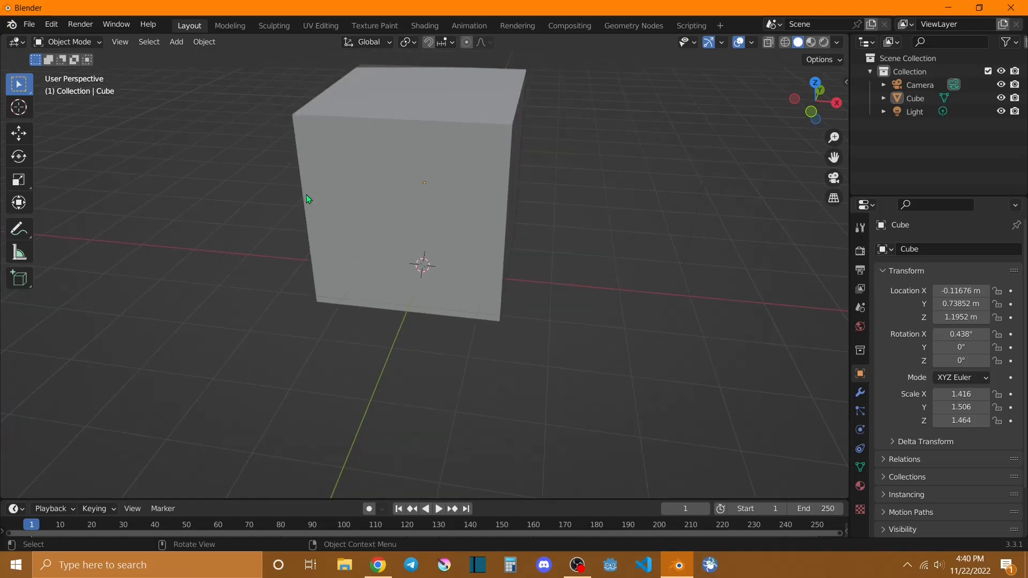
scroll(306, 195, down, 4)
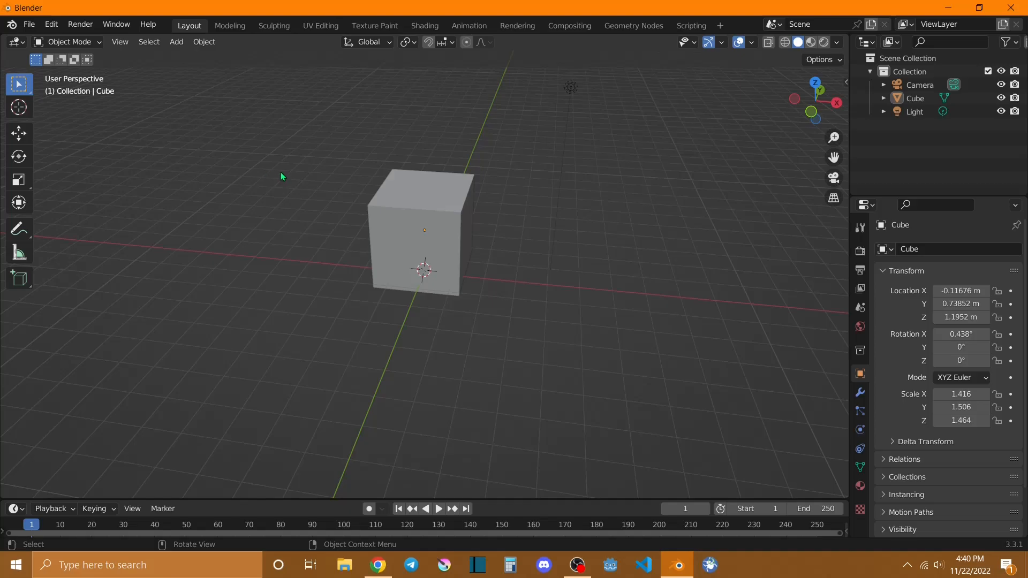
middle_drag(282, 177, 290, 272)
scroll(292, 249, down, 2)
scroll(295, 246, up, 3)
scroll(295, 245, down, 1)
scroll(295, 245, up, 2)
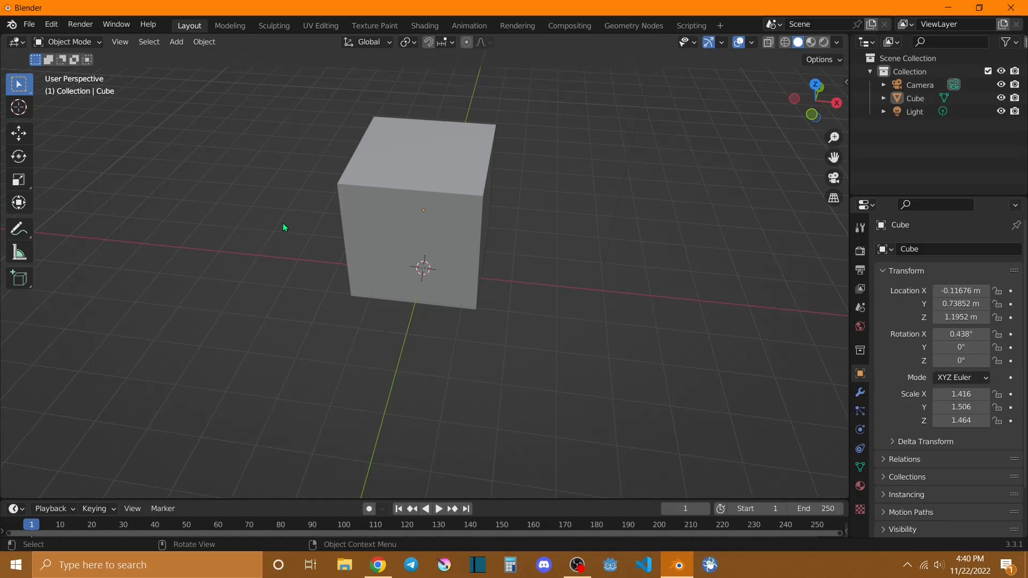
mouse_move(289, 232)
middle_down()
mouse_move(283, 222)
mouse_move(341, 247)
mouse_move(565, 155)
mouse_move(385, 247)
mouse_move(314, 254)
mouse_move(289, 220)
middle_up()
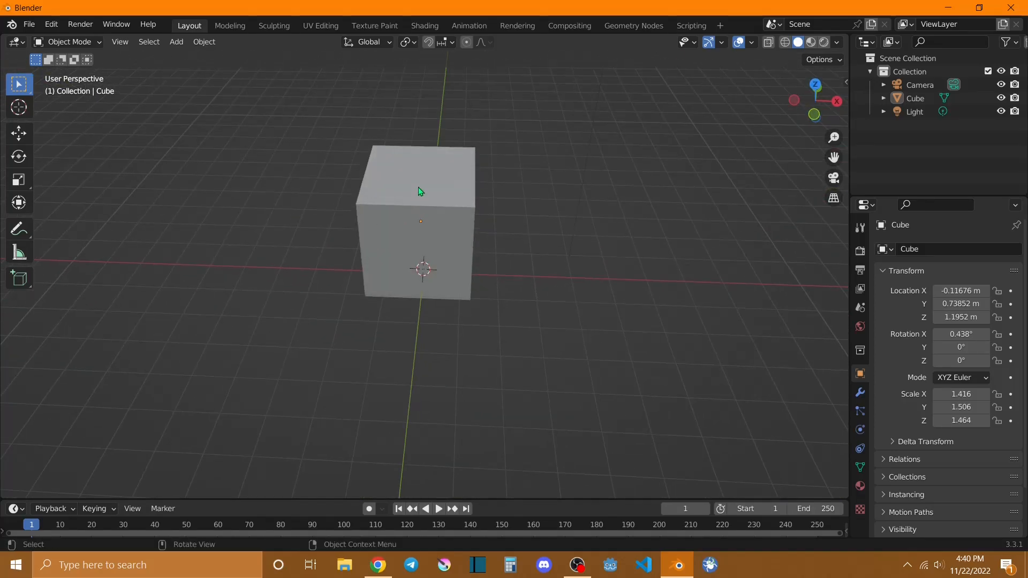
scroll(485, 180, down, 2)
scroll(485, 179, up, 3)
scroll(484, 179, down, 1)
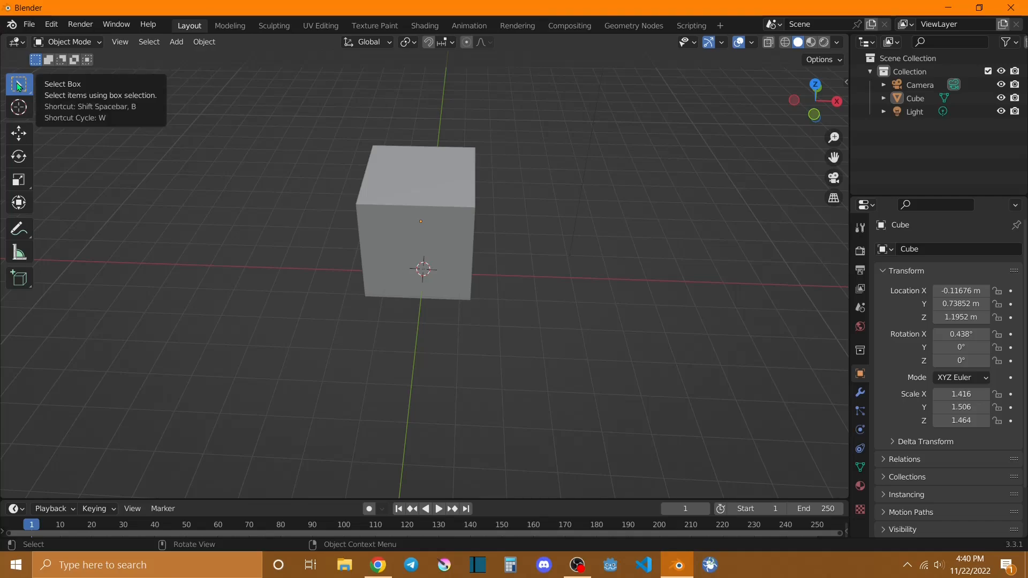
Try selecting the cube with a selection box and individually, and clear the selection
drag(297, 114, 583, 342)
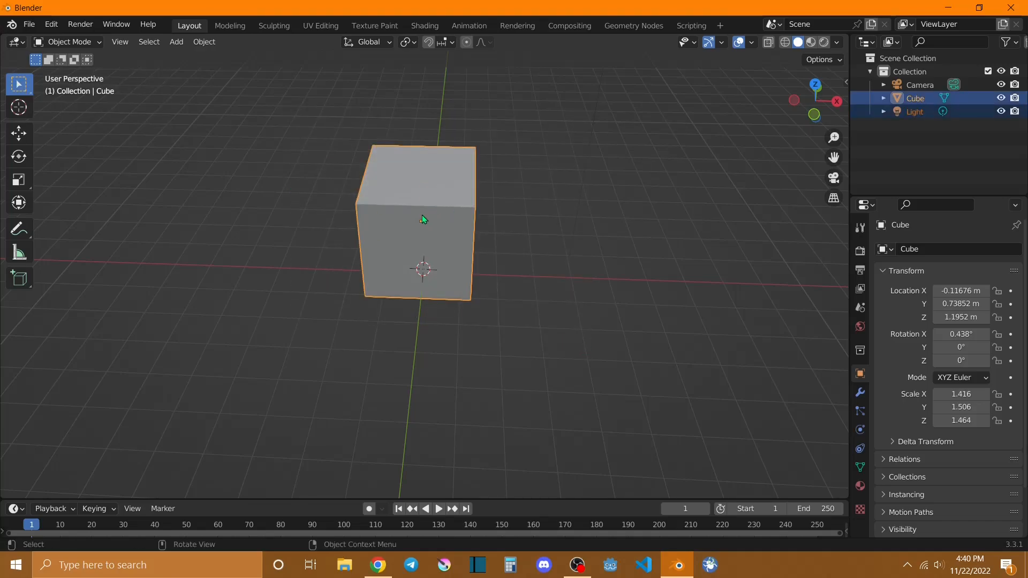
click(273, 187)
click(428, 193)
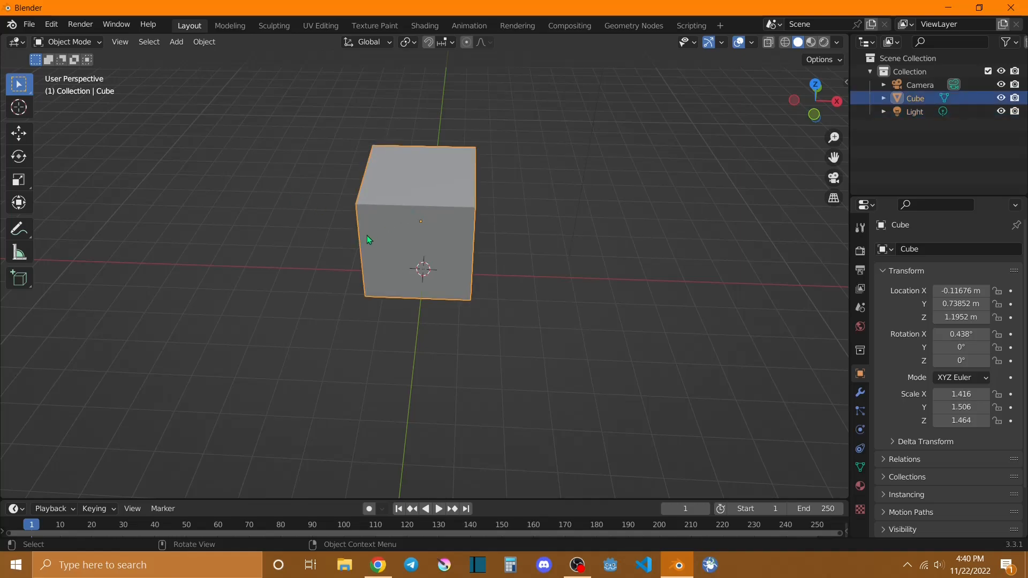
click(242, 219)
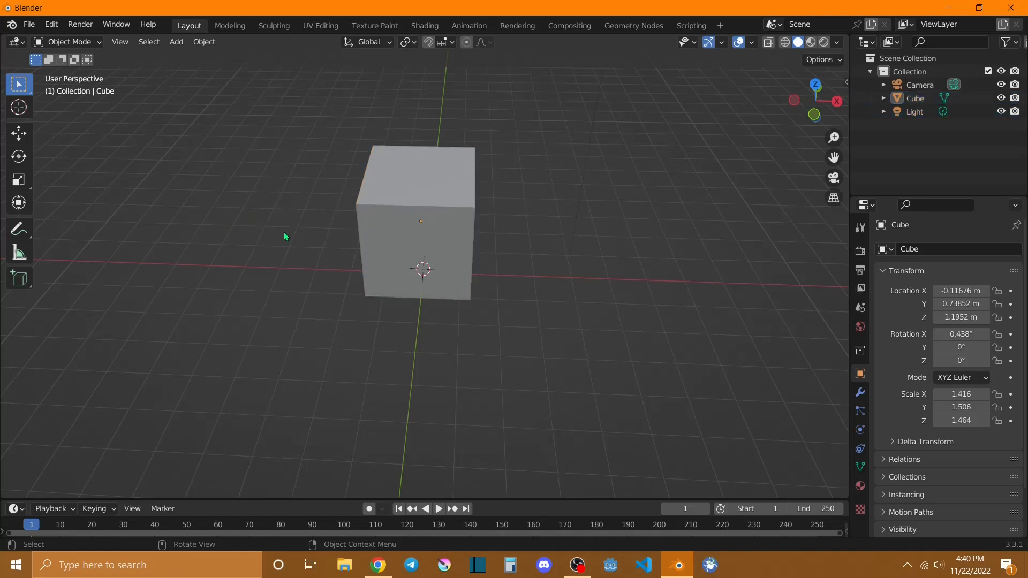
Move the 3D cursor onto the empty grid beside the cube and return it near the cube's base
click(19, 106)
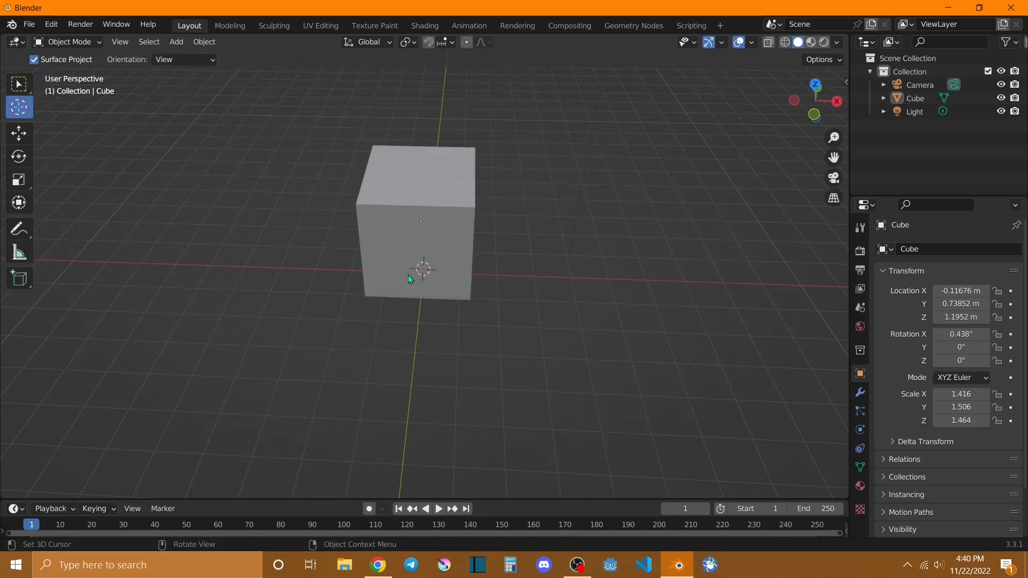
drag(425, 270, 284, 249)
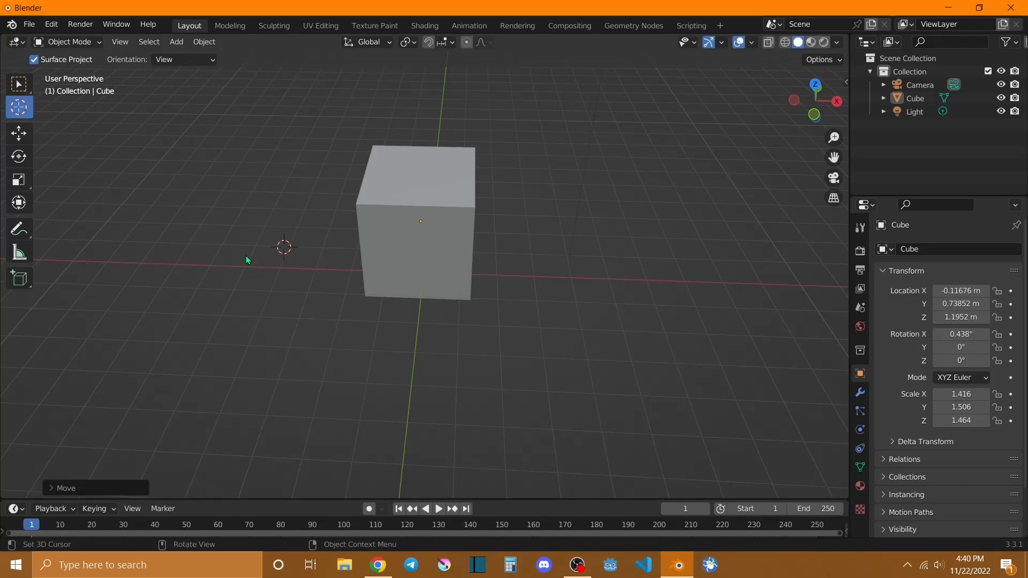
drag(285, 248, 421, 264)
Move the cube along its axes to about X -0.072 m, Y 0.998 m, Z 1.437 m with the Move tool and deselect it
click(20, 135)
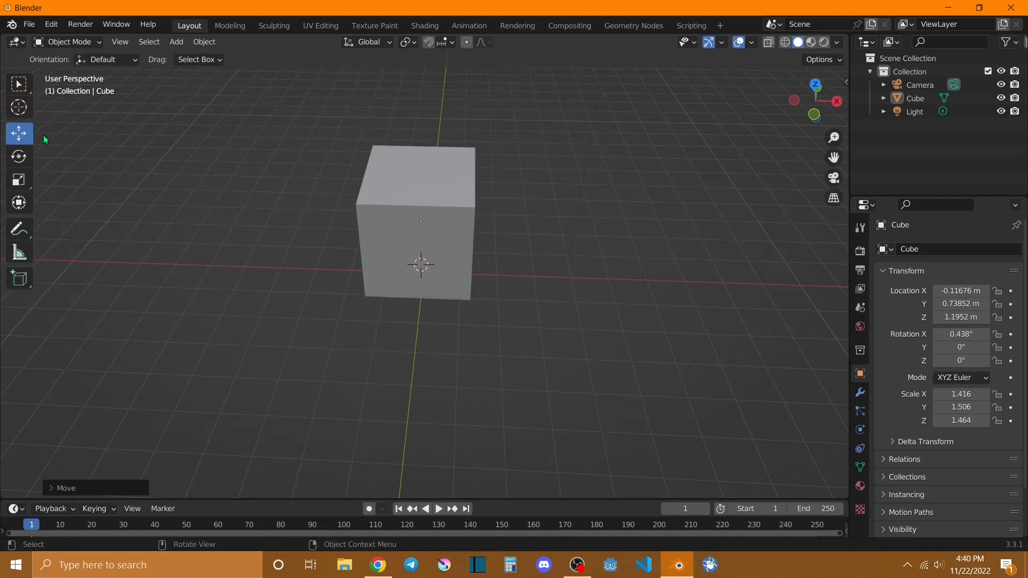
click(431, 188)
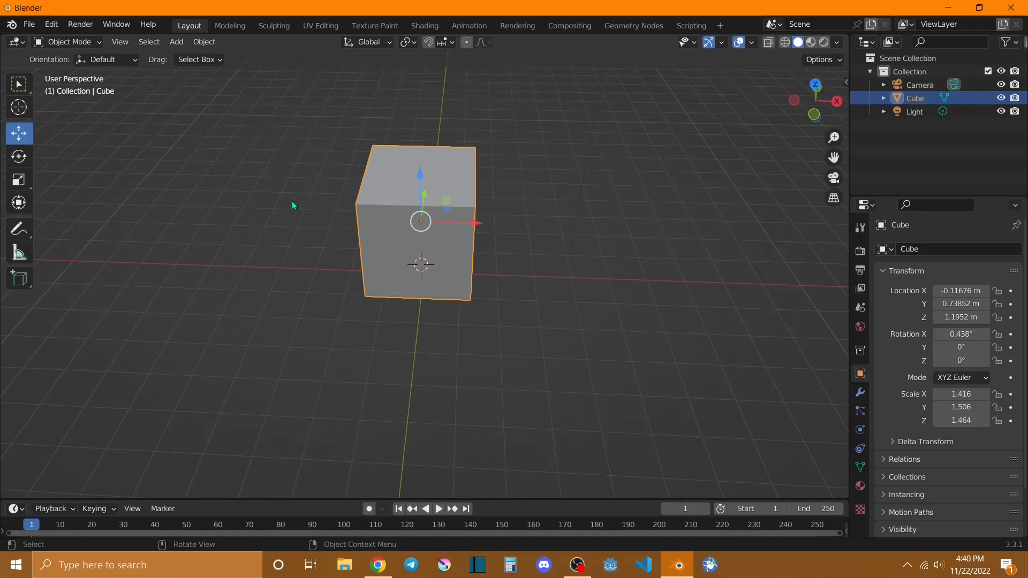
click(247, 201)
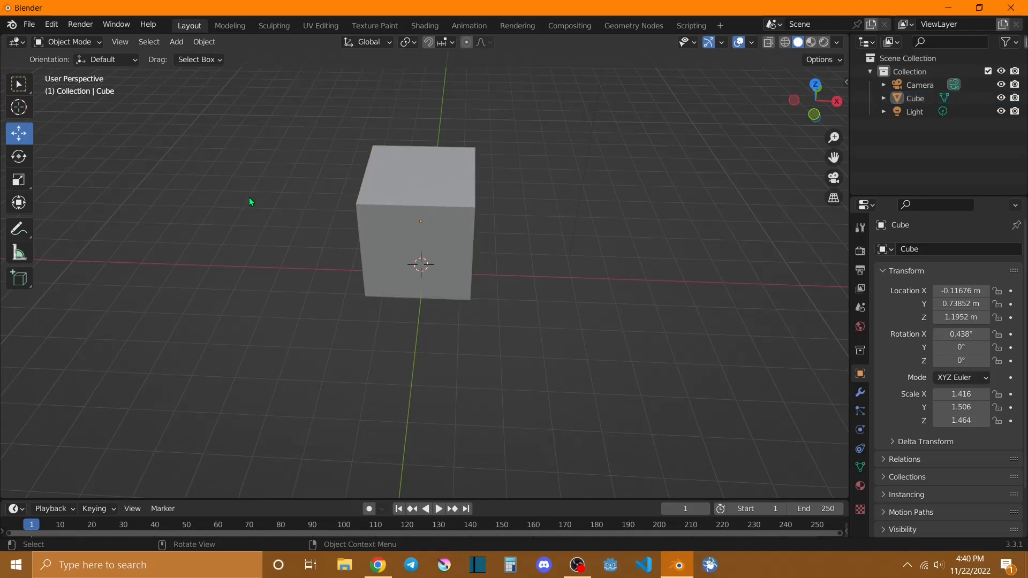
key(shift+space)
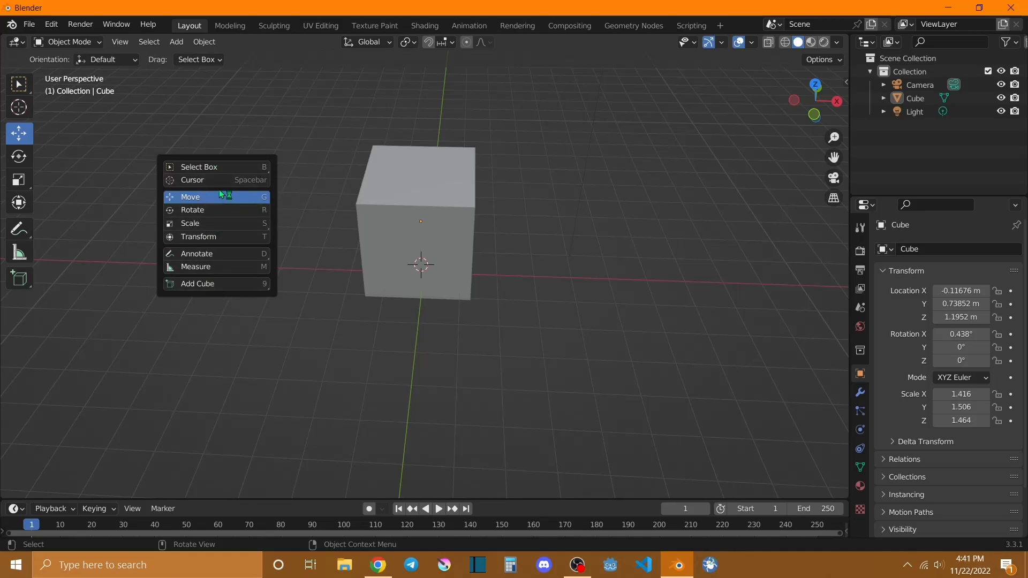
click(234, 197)
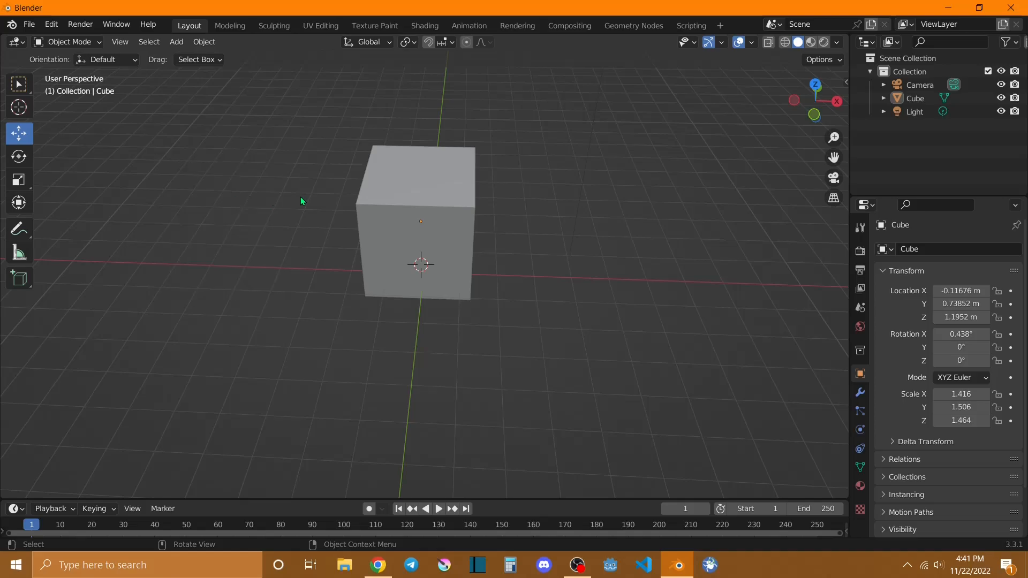
click(426, 188)
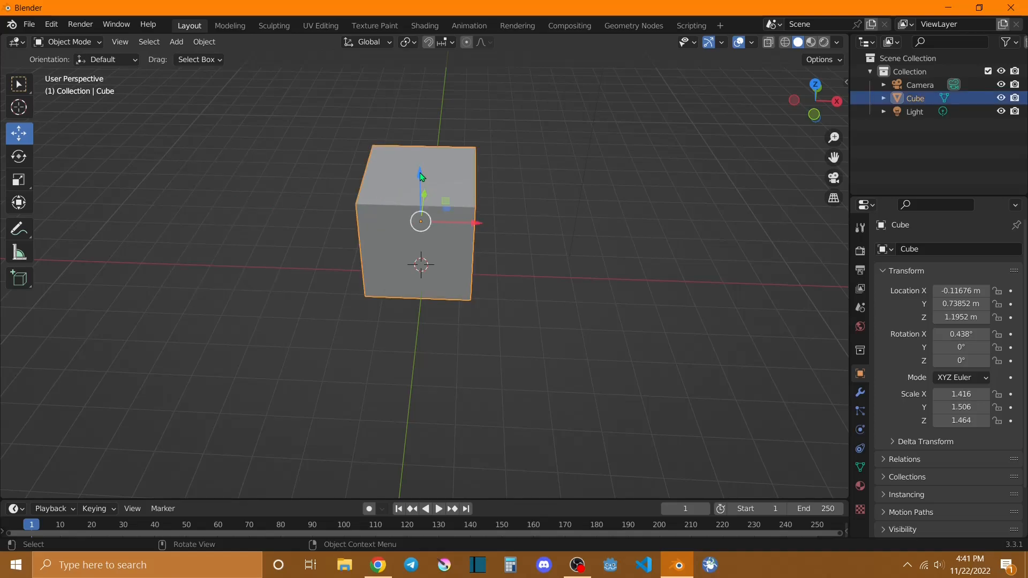
mouse_move(420, 175)
mouse_down()
mouse_move(421, 149)
mouse_move(420, 168)
mouse_up()
mouse_move(475, 209)
mouse_down()
mouse_move(514, 213)
mouse_move(469, 216)
mouse_up()
mouse_move(428, 188)
mouse_down()
mouse_move(430, 172)
mouse_move(432, 181)
mouse_up()
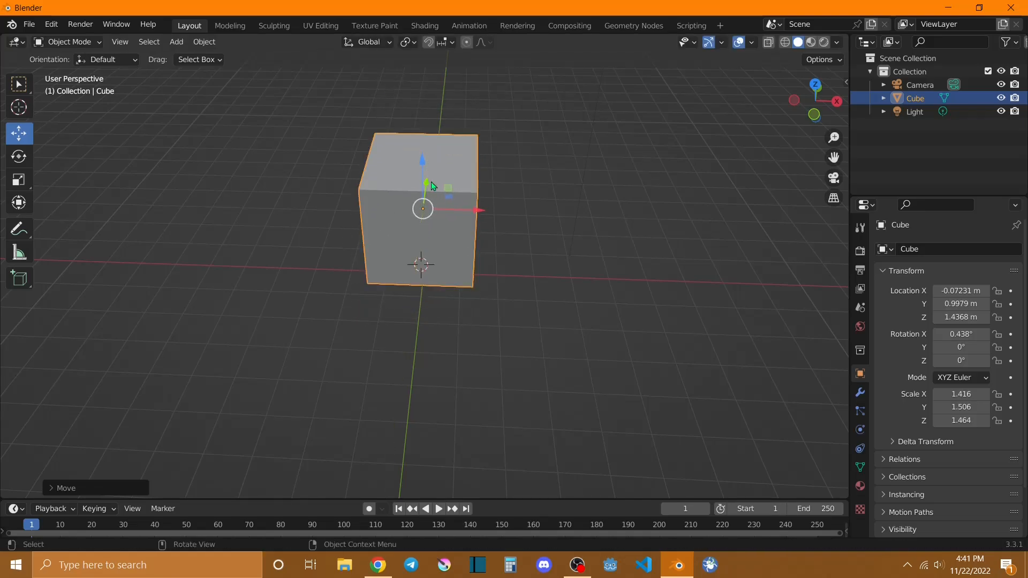
click(291, 189)
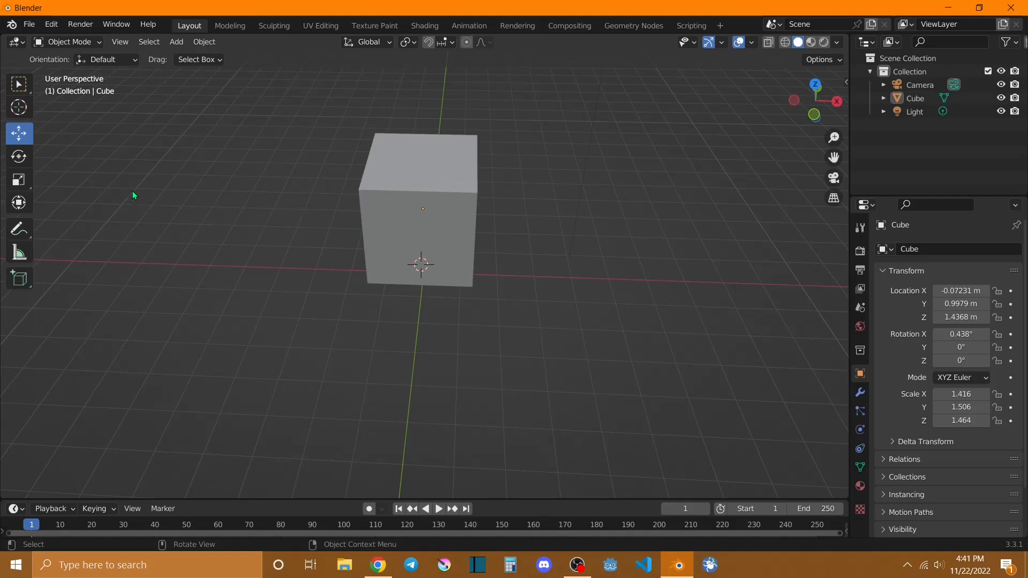
Try rotating the cube to -210° about the Y axis with the Rotate tool, and undo the rotation
click(19, 157)
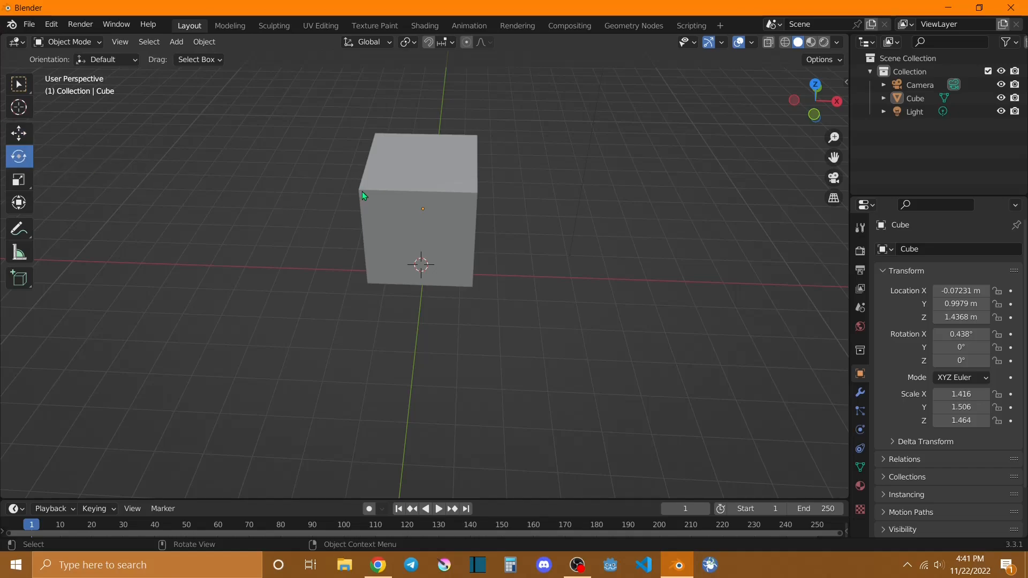
click(390, 175)
drag(471, 197, 478, 177)
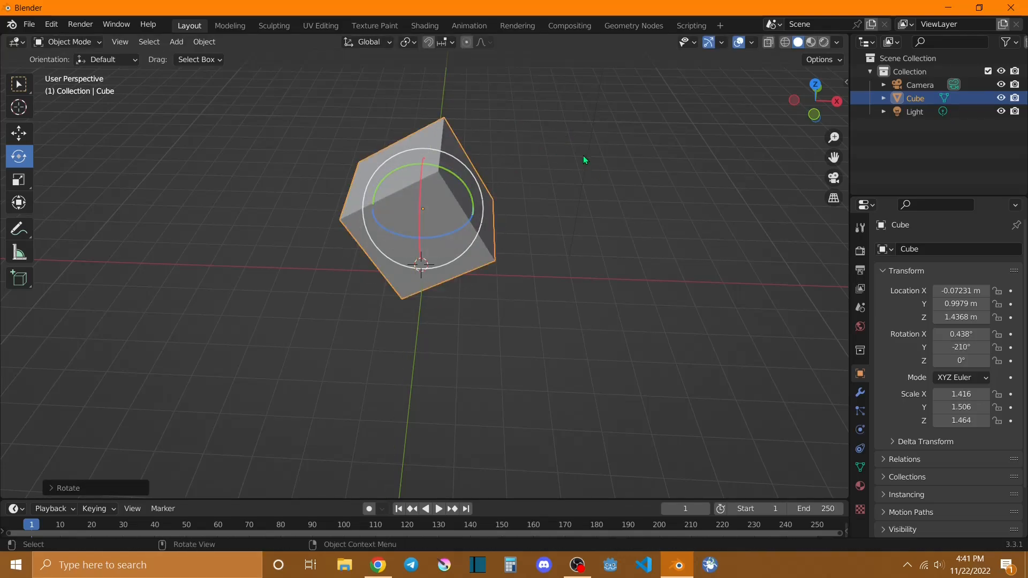
key(ctrl+z)
key(ctrl+z)
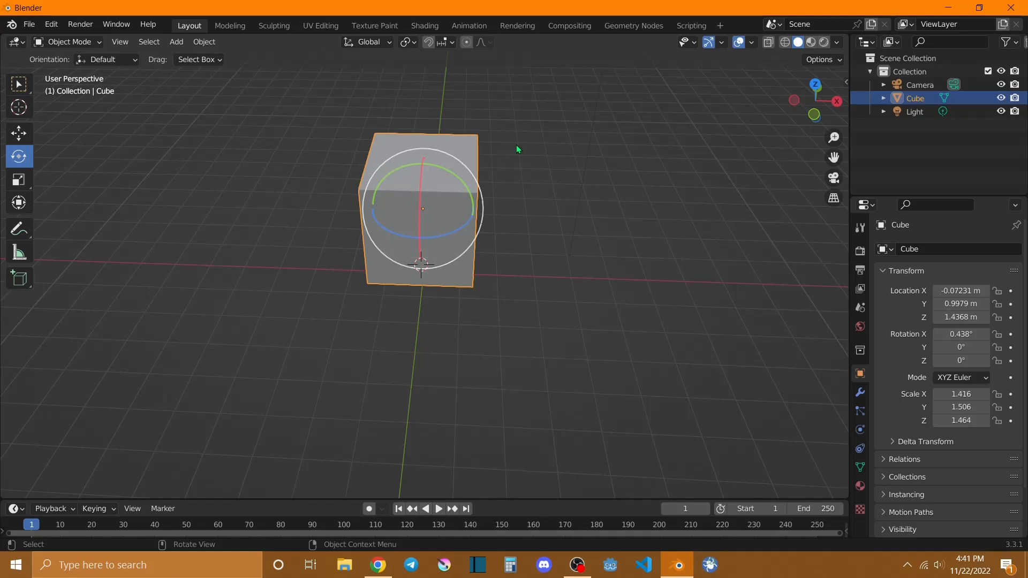
click(170, 187)
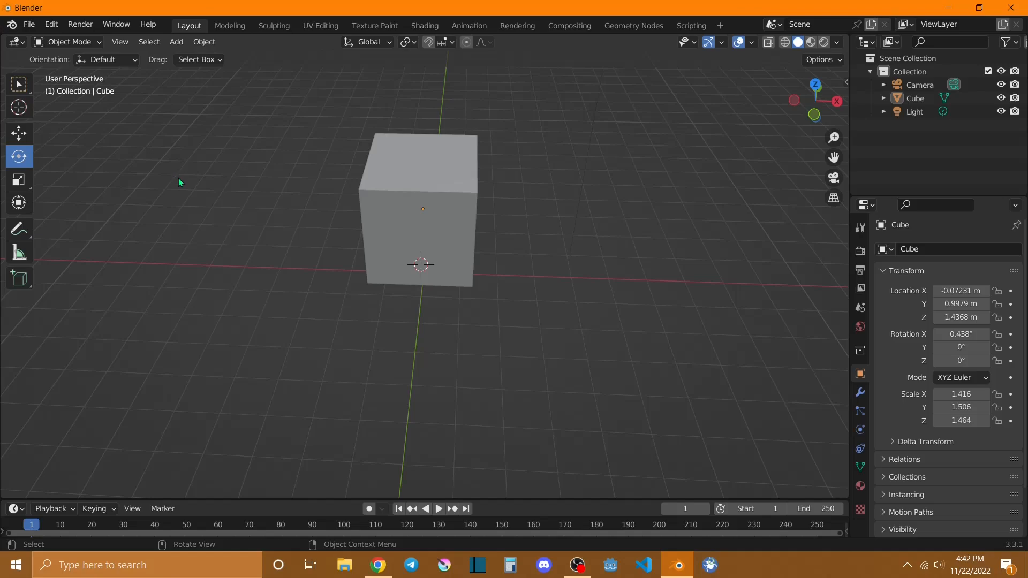
Scale the cube along X to about 1.489 with the Scale tool, and undo a trial stretch along Z
click(19, 181)
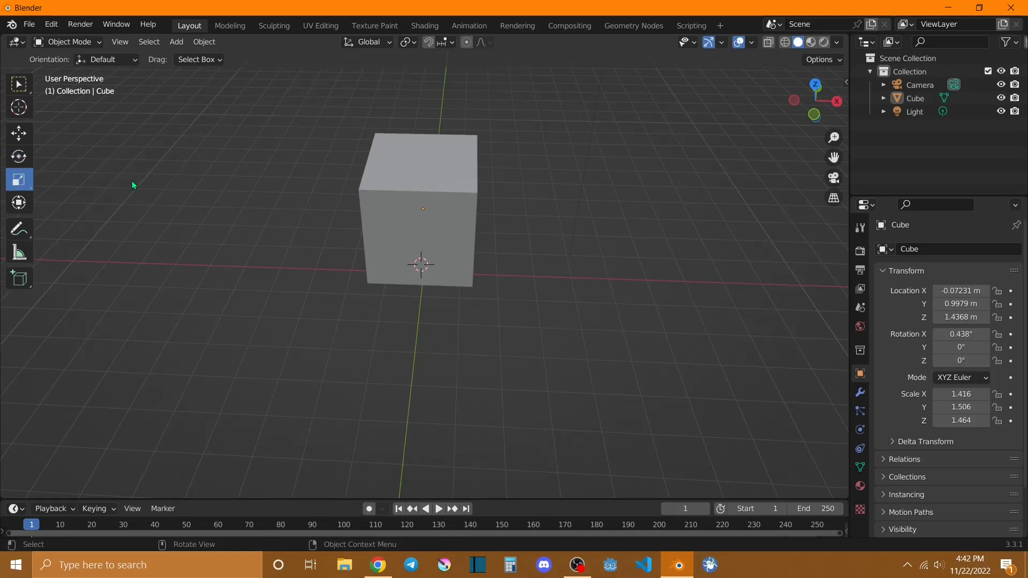
click(427, 159)
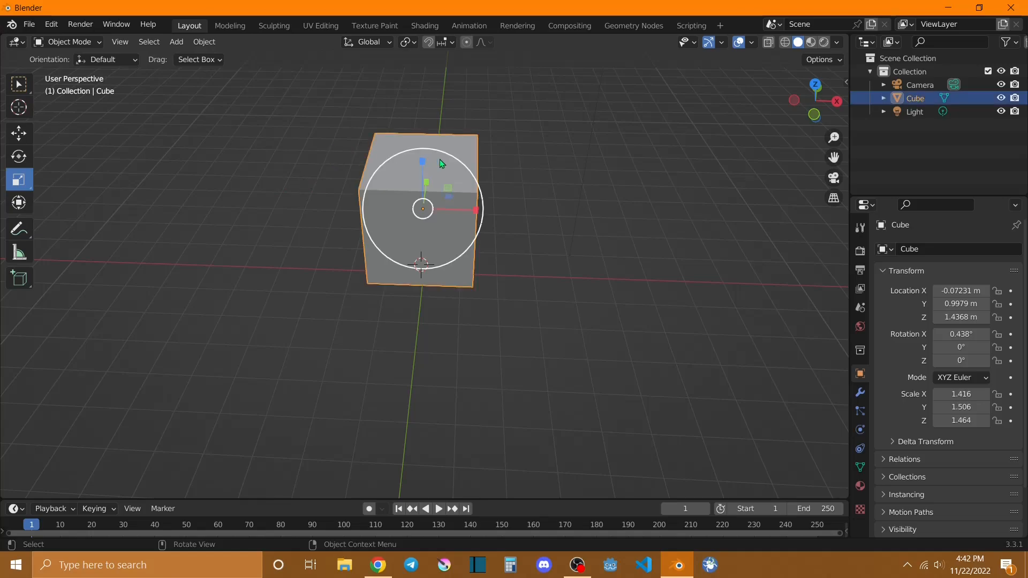
mouse_move(478, 213)
mouse_down()
mouse_move(608, 207)
mouse_move(428, 210)
mouse_move(490, 211)
mouse_up()
mouse_move(422, 161)
mouse_down()
mouse_move(423, 106)
mouse_move(428, 156)
mouse_up()
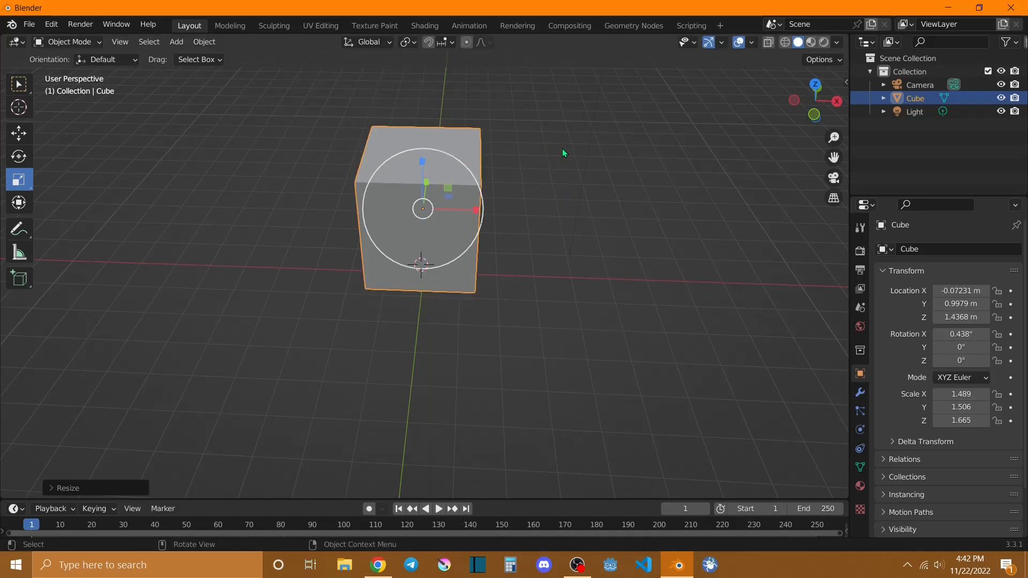
key(ctrl+z)
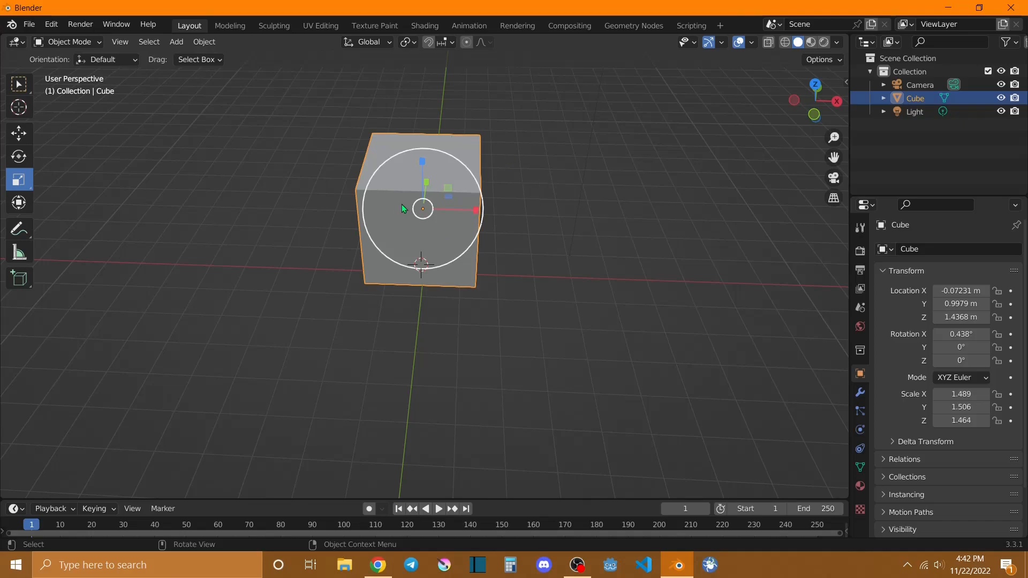
Move the cube to about X -0.261 m and Z 1.419 m using the combined Transform tool
click(19, 202)
click(230, 208)
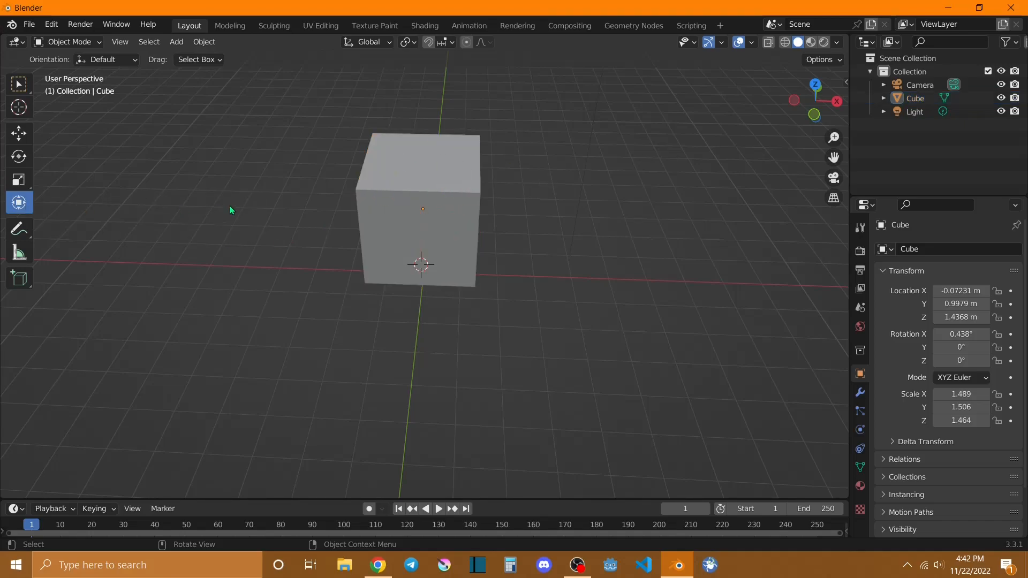
click(405, 161)
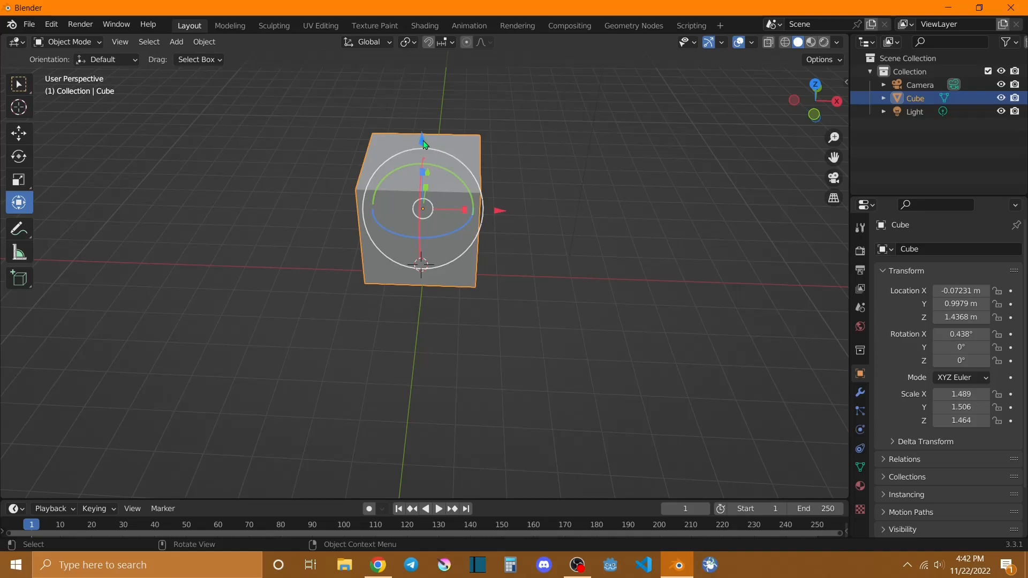
drag(421, 142, 421, 148)
mouse_move(497, 214)
mouse_down()
mouse_move(522, 214)
mouse_move(493, 215)
mouse_up()
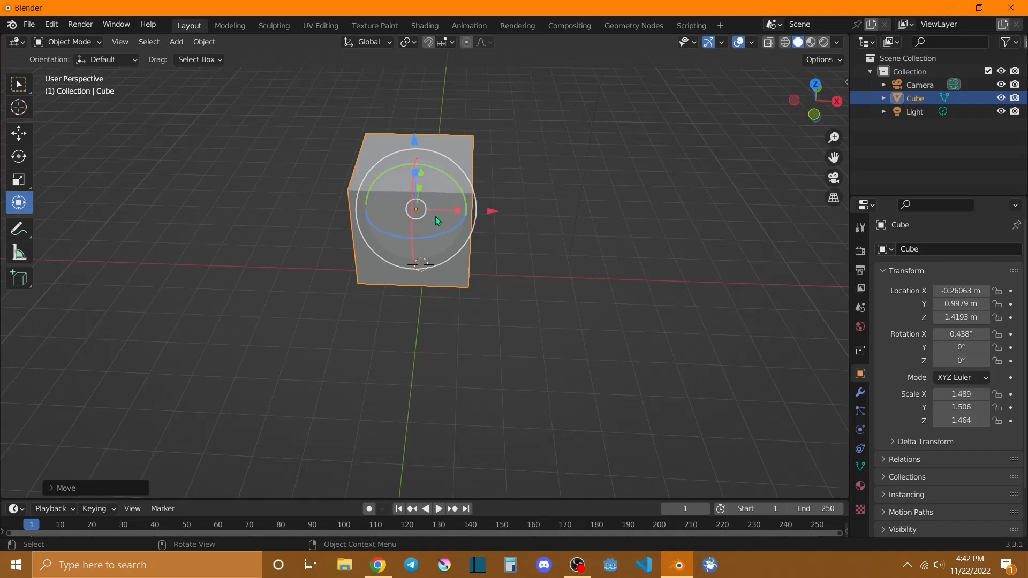
Shrink the cube to a scale of about 1.271 in X, 1.291 in Y and 1.264 in Z
drag(457, 210, 454, 185)
middle_drag(454, 184, 423, 273)
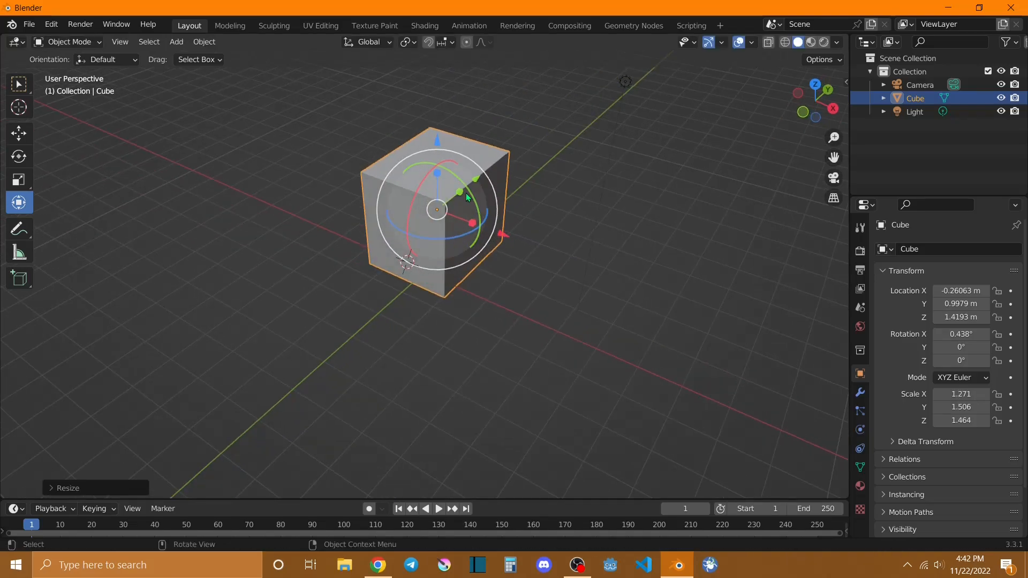
drag(461, 195, 437, 178)
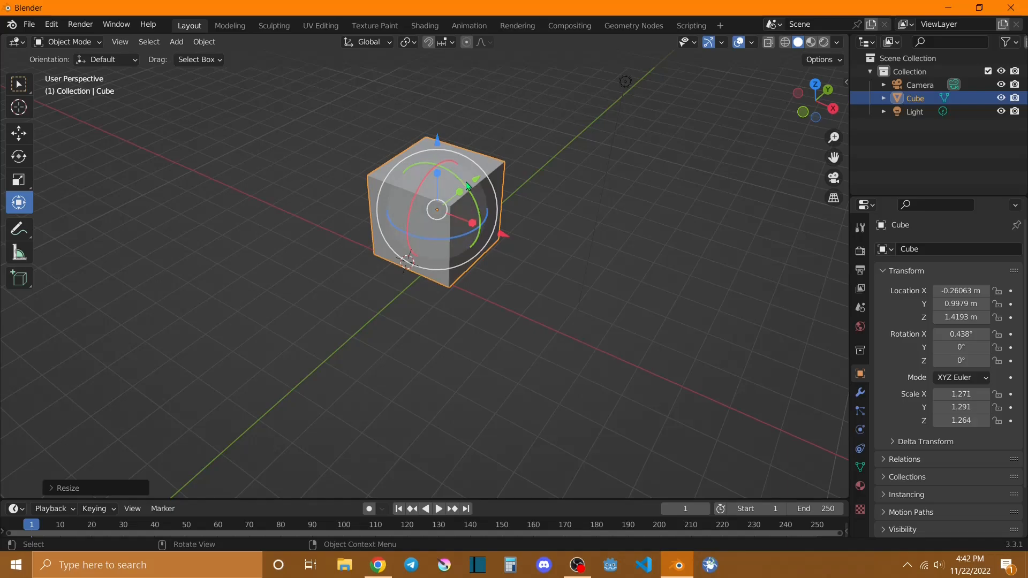
Rotate the cube to about -3.19° around the Y axis, undo the extra trial rotations, and deselect it
drag(463, 187, 466, 188)
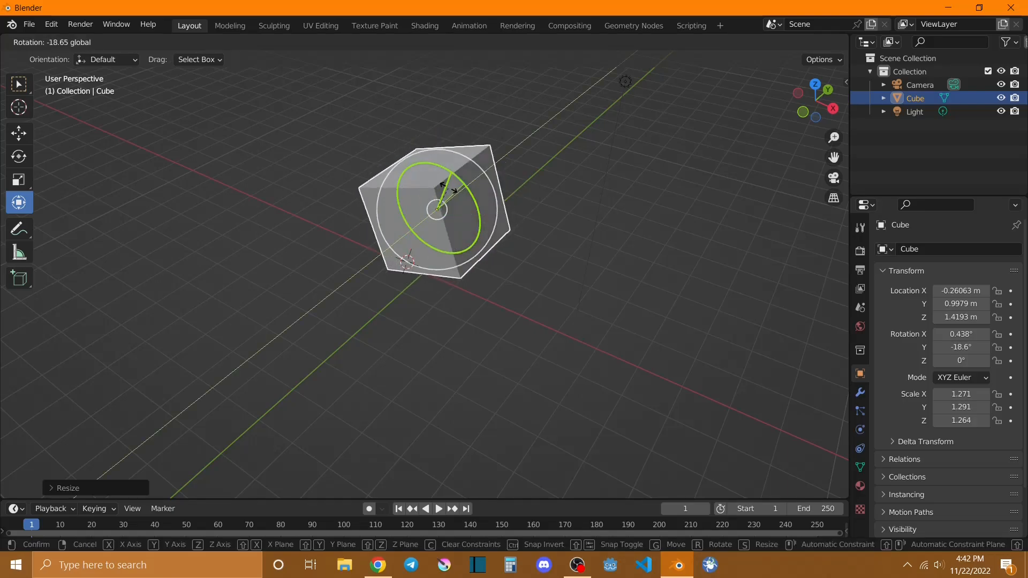
click(439, 185)
drag(429, 172, 430, 242)
key(ctrl+z)
key(ctrl+z)
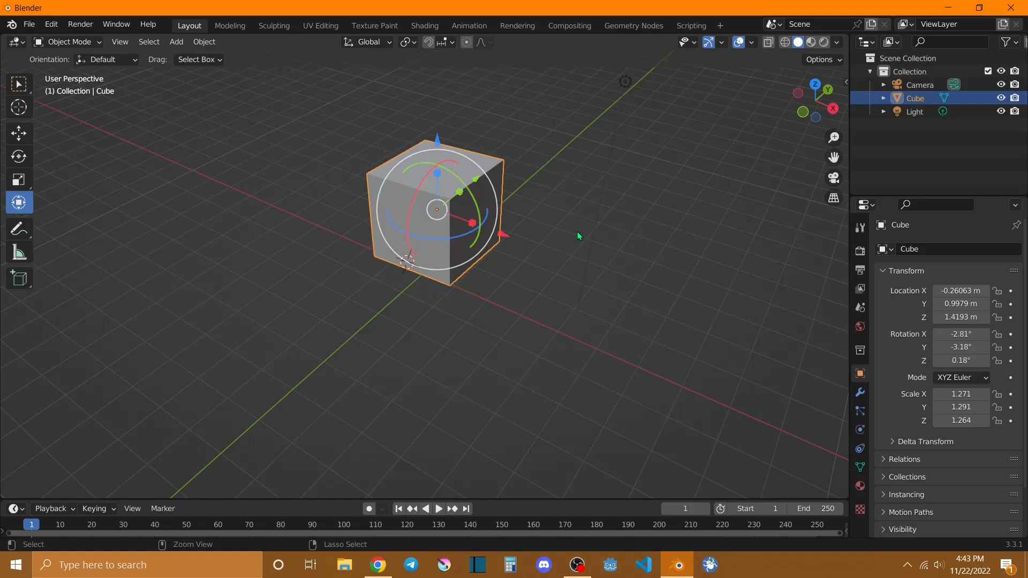
click(577, 231)
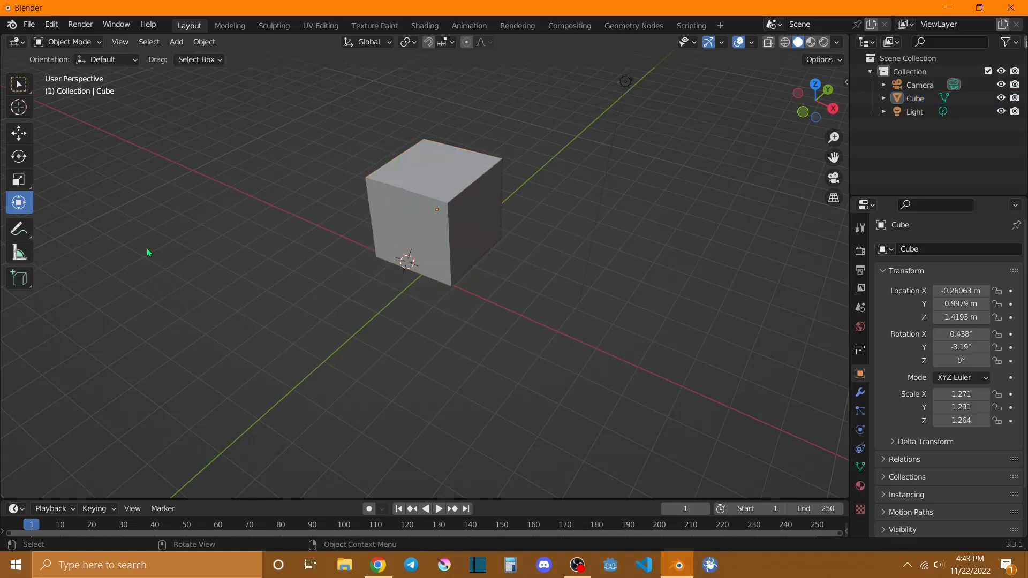
Draw a freehand annotation stroke over the cube with the Annotate tool and undo it
click(26, 234)
mouse_move(416, 171)
mouse_down()
mouse_move(457, 164)
mouse_move(421, 190)
mouse_move(423, 218)
mouse_up()
key(ctrl+z)
key(ctrl+z)
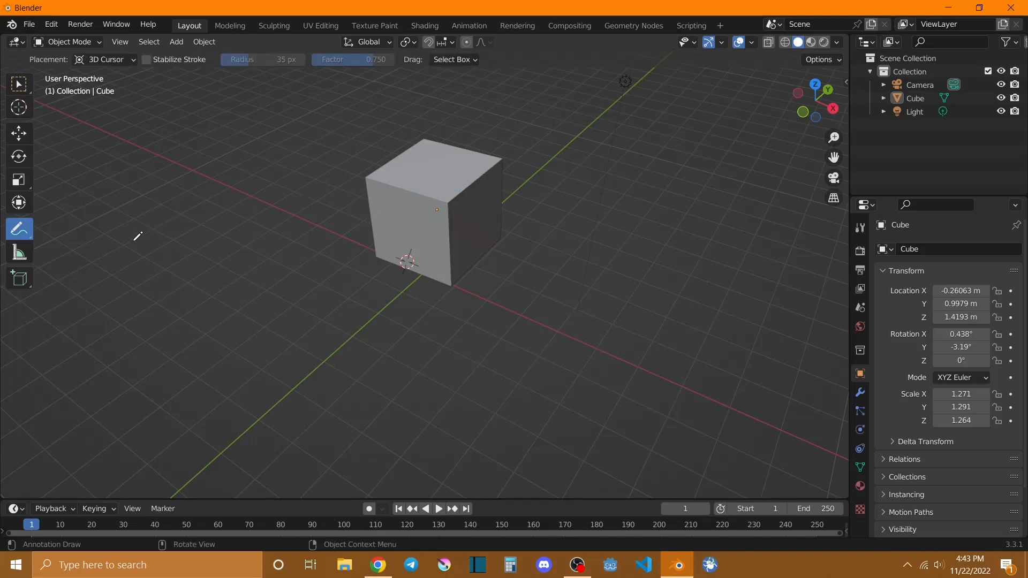
Measure the front edge of the cube's top face from corner to corner, remove the measurement and deselect the cube
click(27, 259)
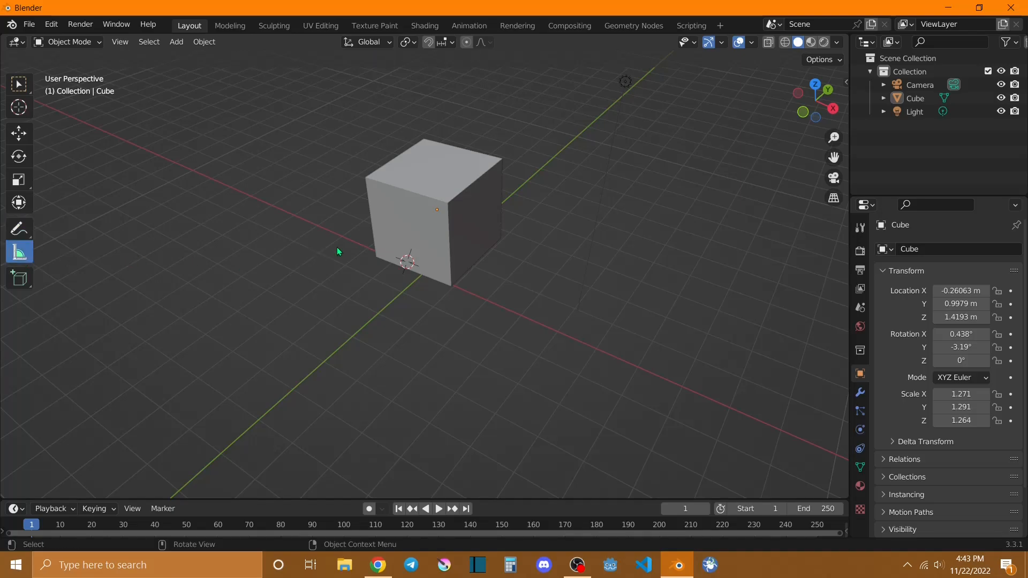
scroll(411, 179, up, 4)
middle_drag(406, 178, 410, 223)
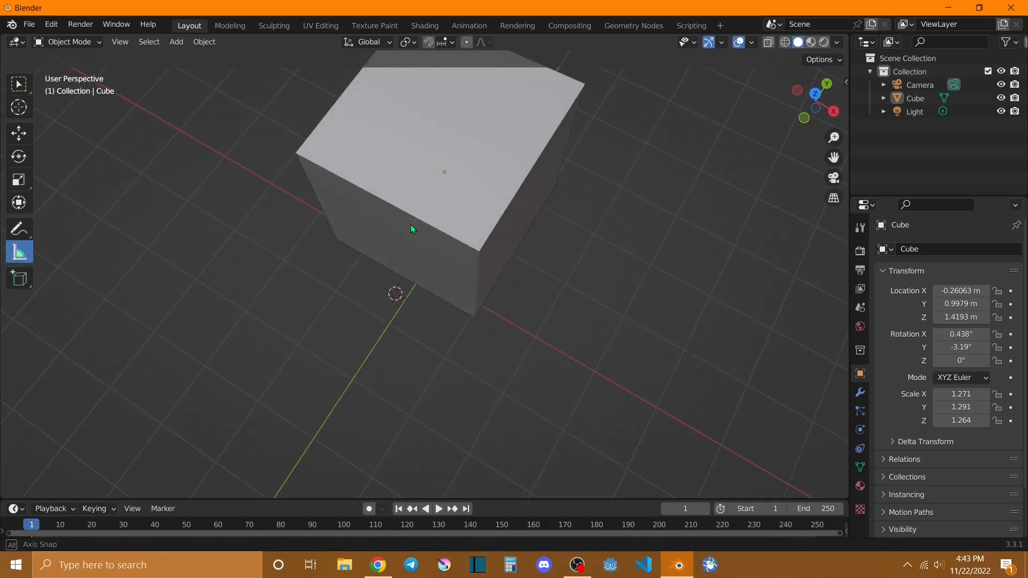
click(298, 156)
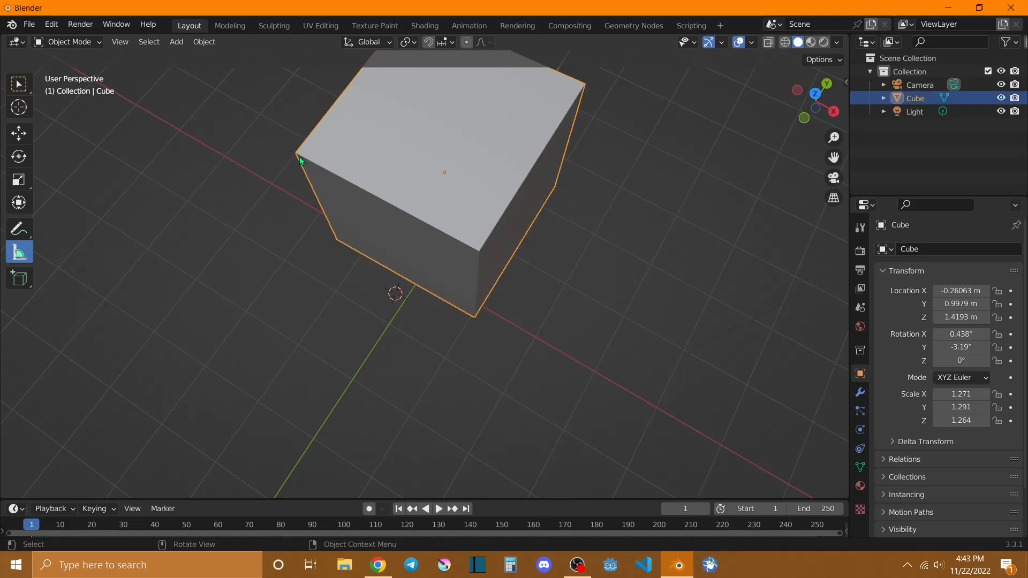
drag(297, 154, 477, 251)
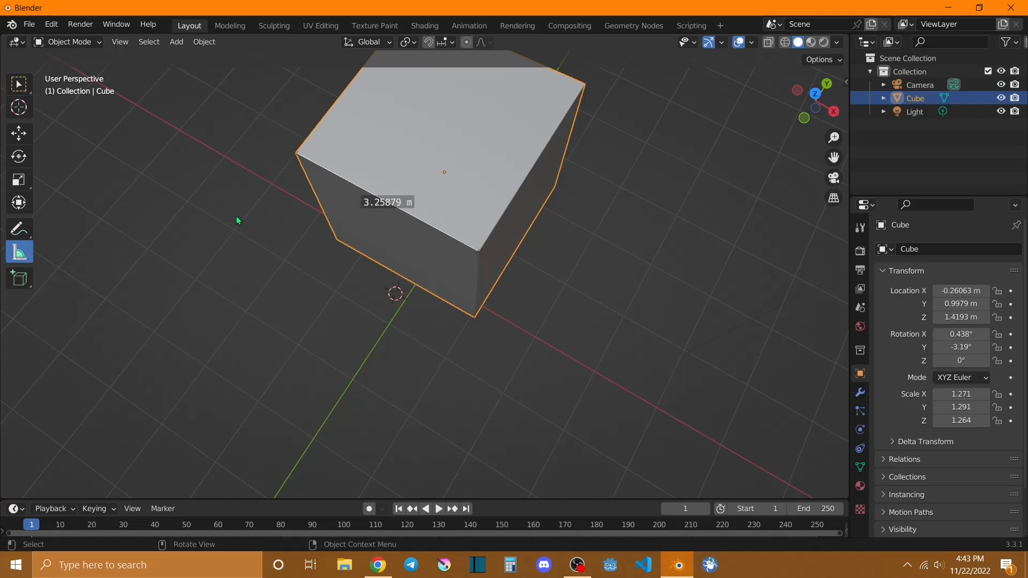
key(ctrl+z)
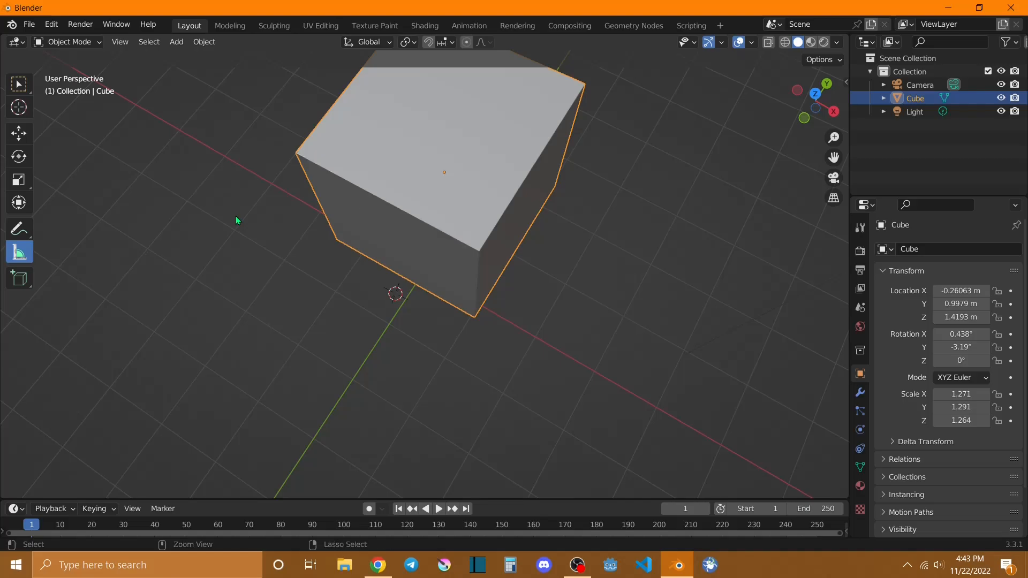
click(230, 214)
Draw a new cube with the Add Cube tool at about X -3.880 m, Y -1.094 m, Z 2.048 m and undo it
middle_drag(172, 185, 176, 185)
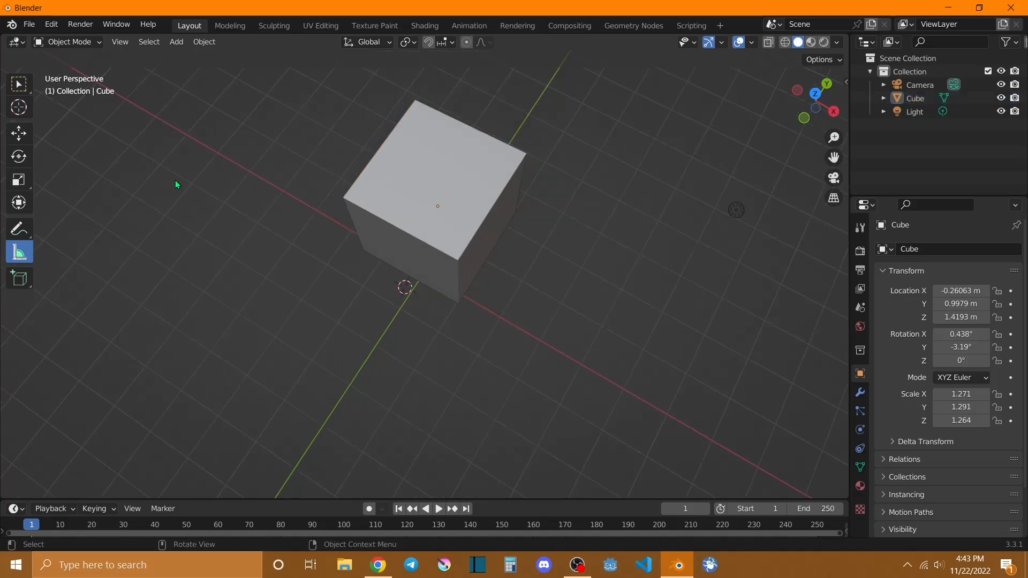
middle_drag(182, 223, 216, 193)
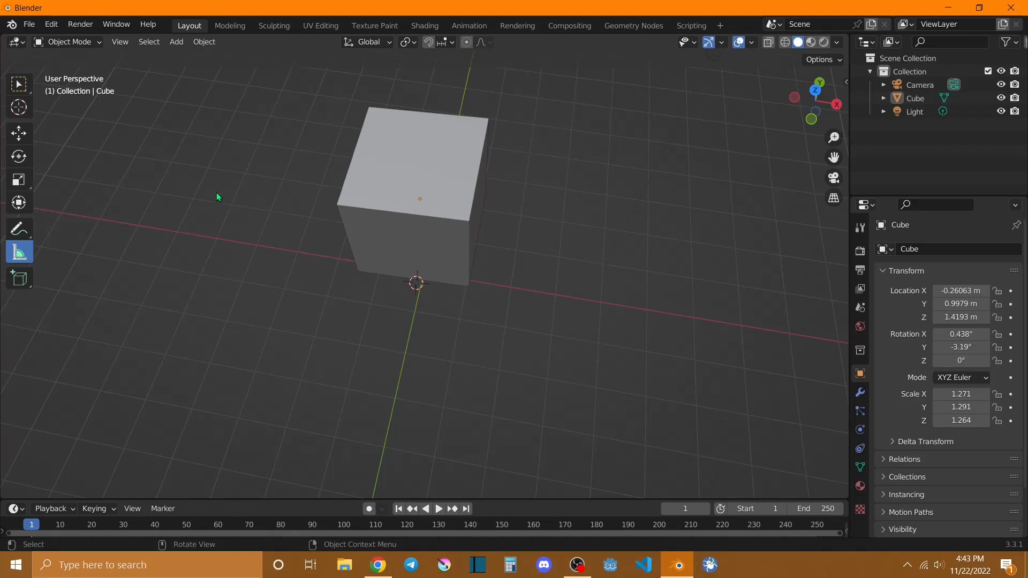
click(19, 279)
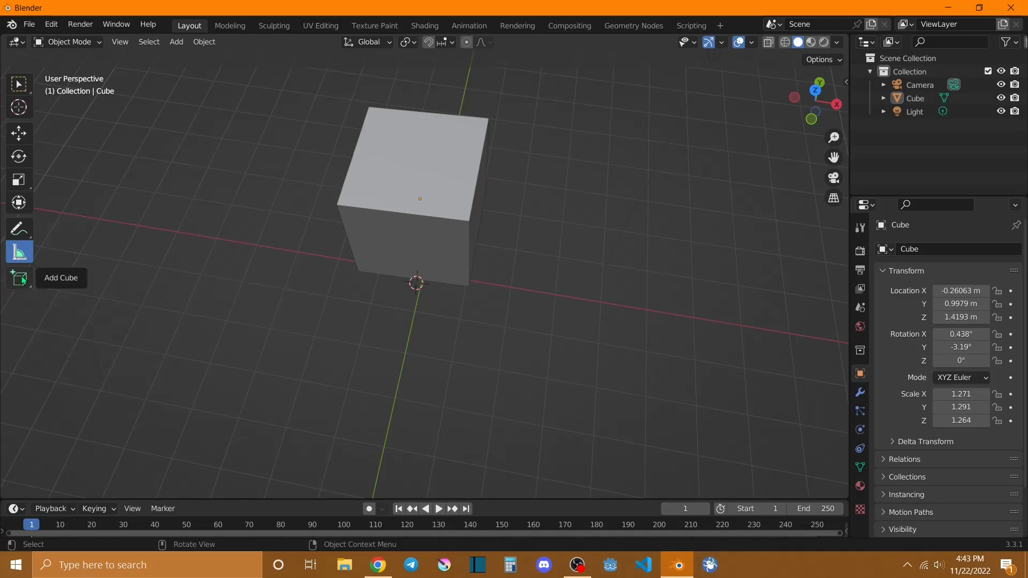
click(19, 279)
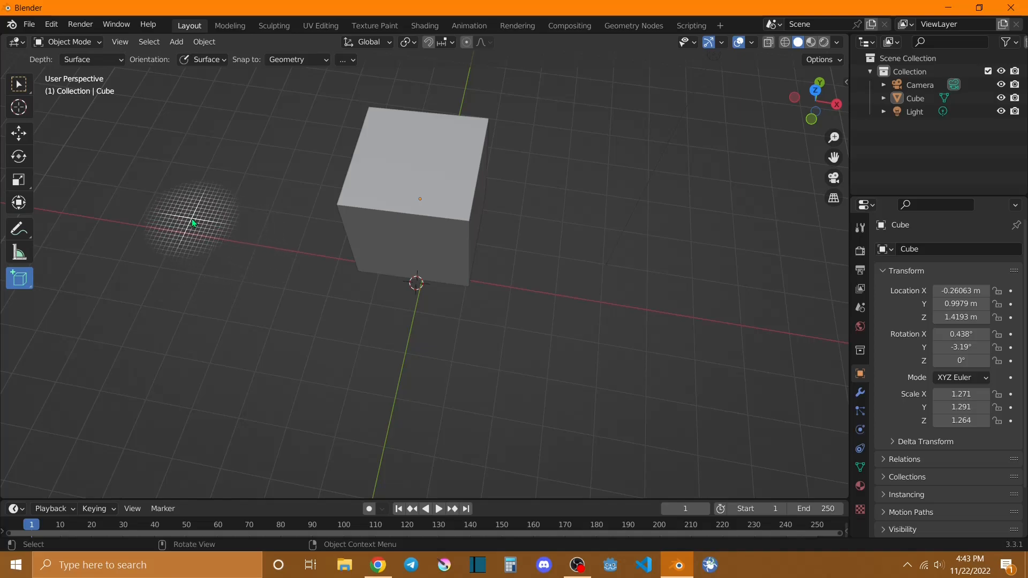
drag(192, 218, 284, 325)
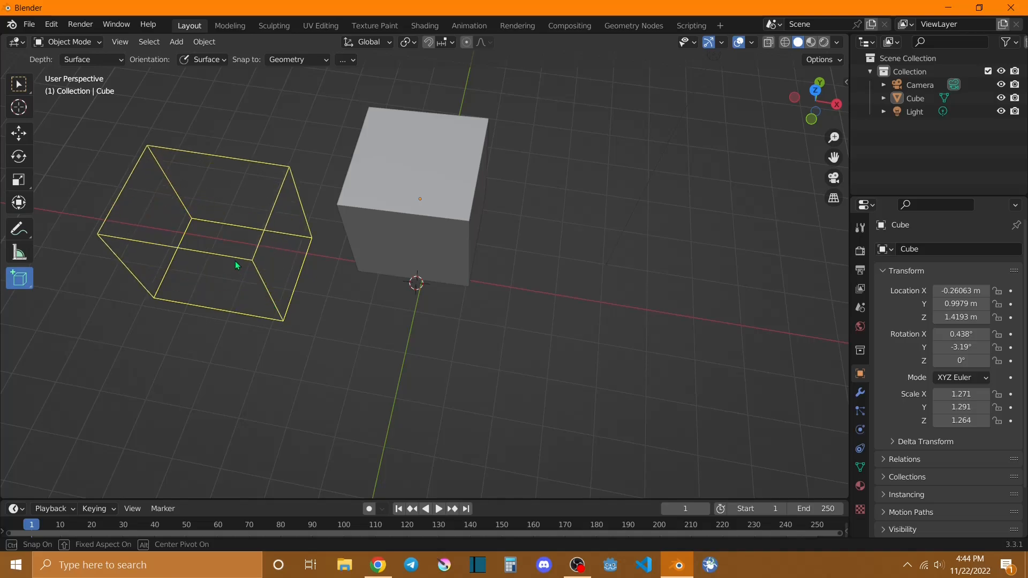
click(237, 261)
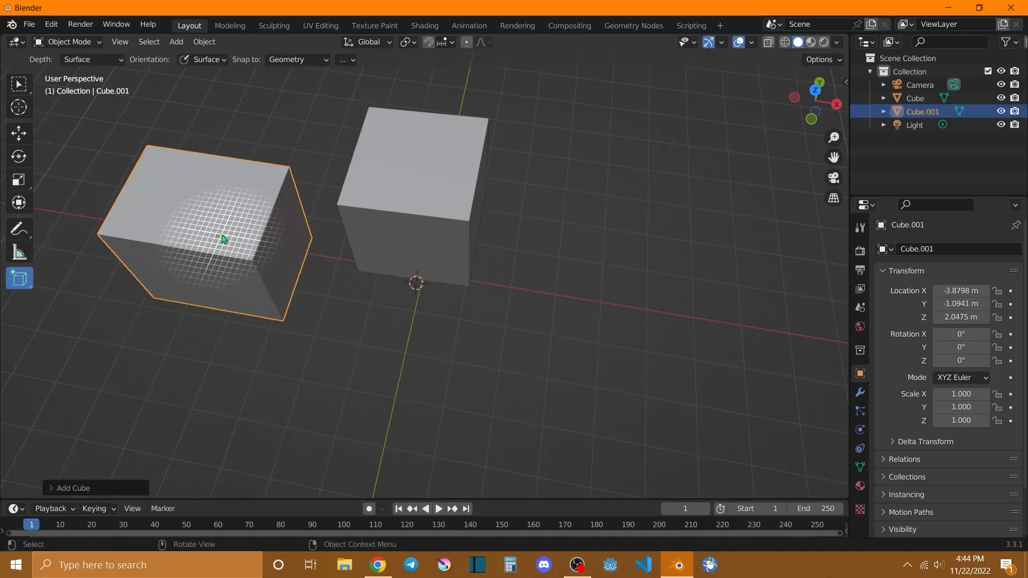
key(ctrl+z)
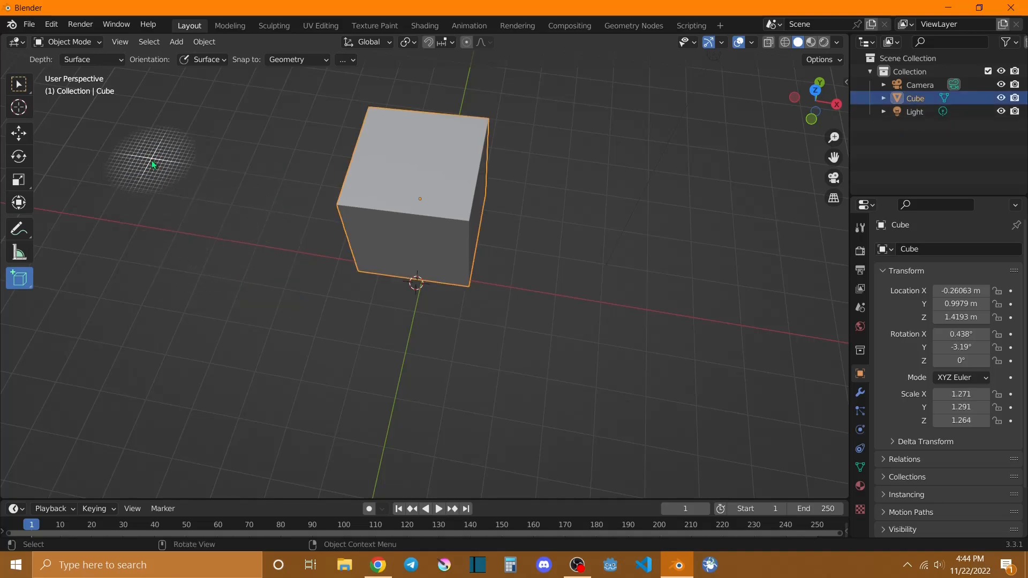
Add a mesh cube at the 3D cursor
click(176, 42)
mouse_move(214, 58)
click(319, 71)
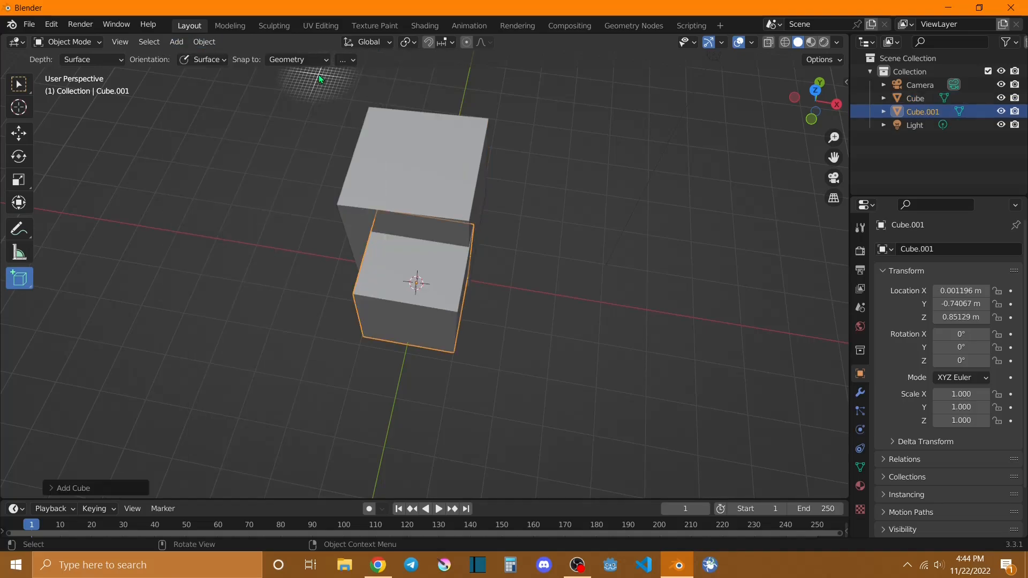
Move the added cube along the X axis to about -3.231 m, and undo both the move and the cube's creation
click(21, 135)
drag(471, 291, 303, 224)
middle_drag(317, 260, 263, 198)
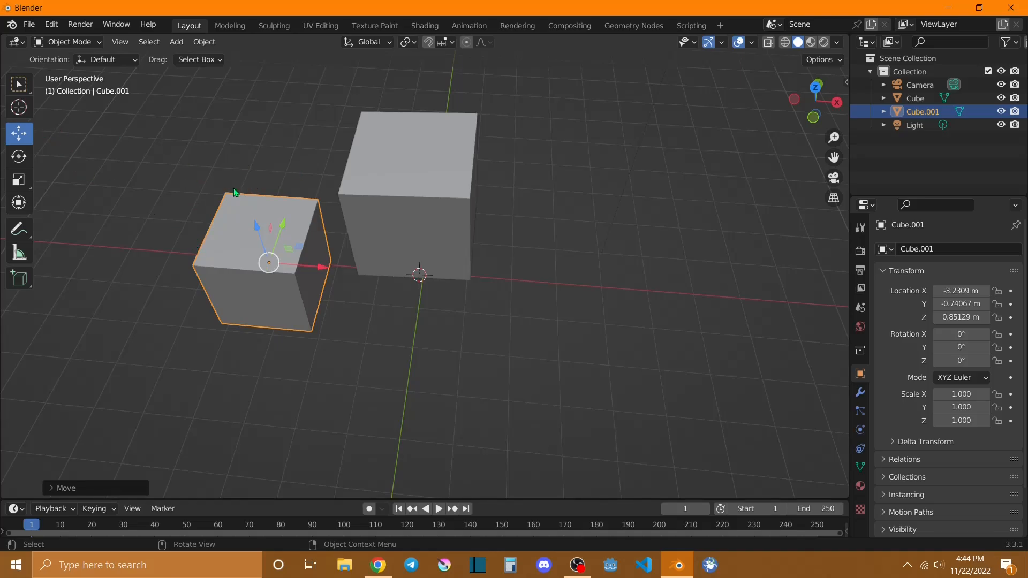
key(ctrl+z)
key(ctrl+z)
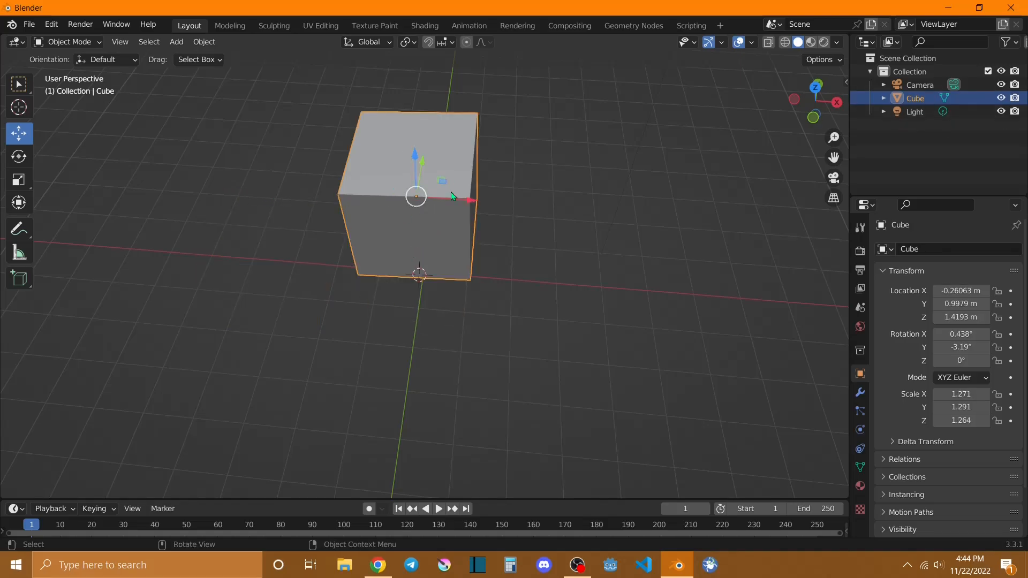
Duplicate the original cube and place the copy at about X -4.655 m, Y 0.484 m and Z 1.438 m
right_click(377, 144)
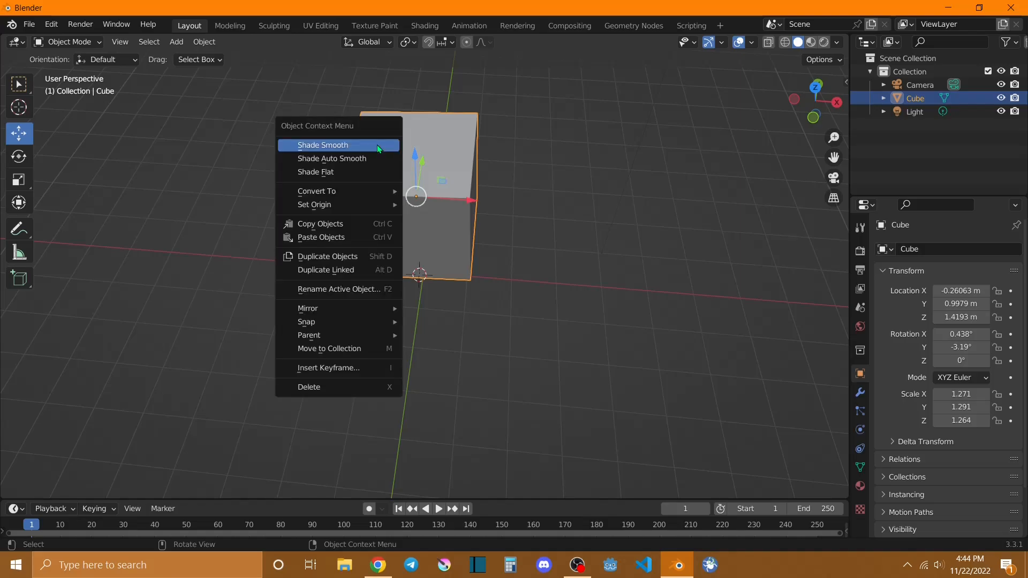
click(343, 258)
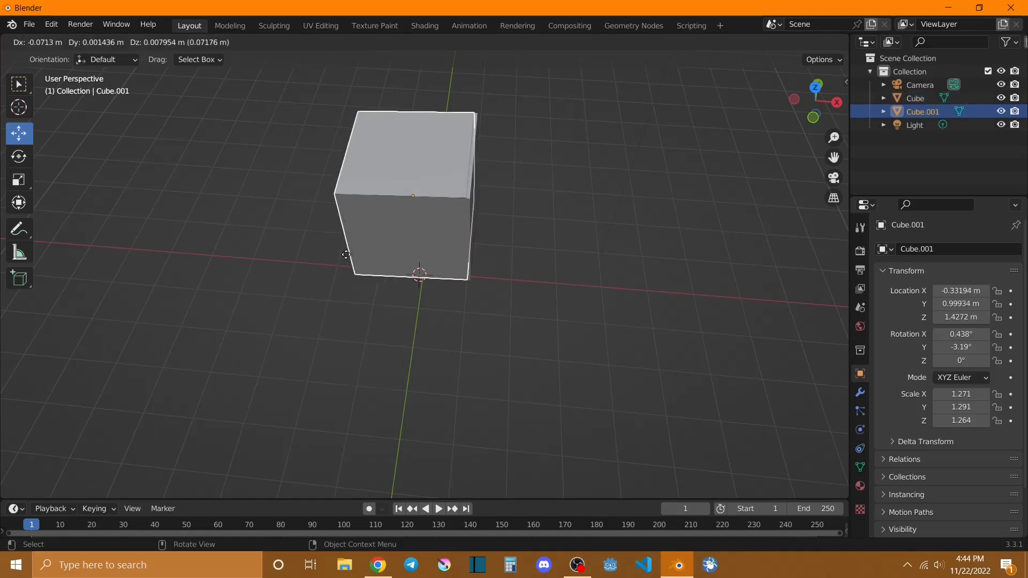
click(152, 261)
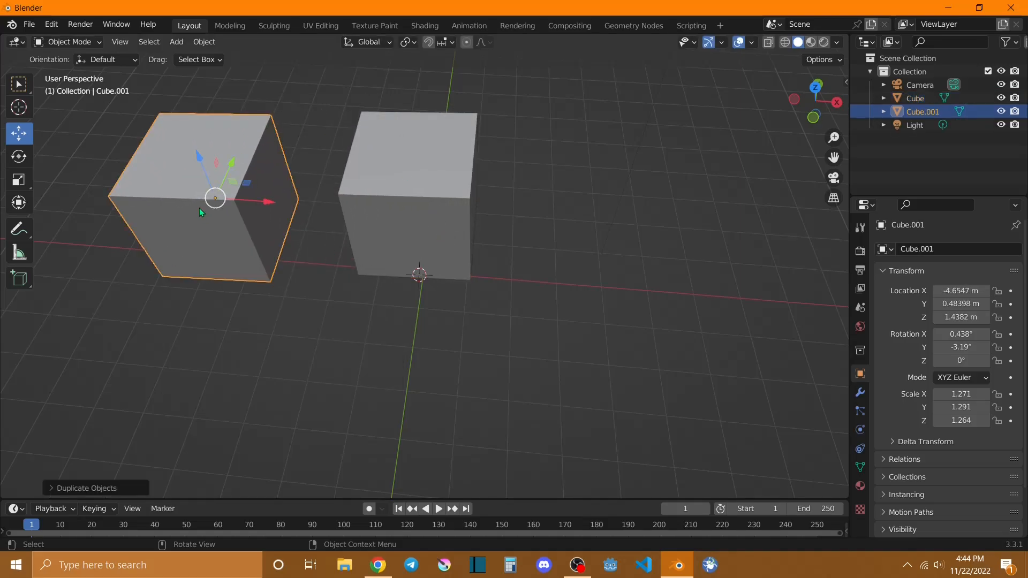